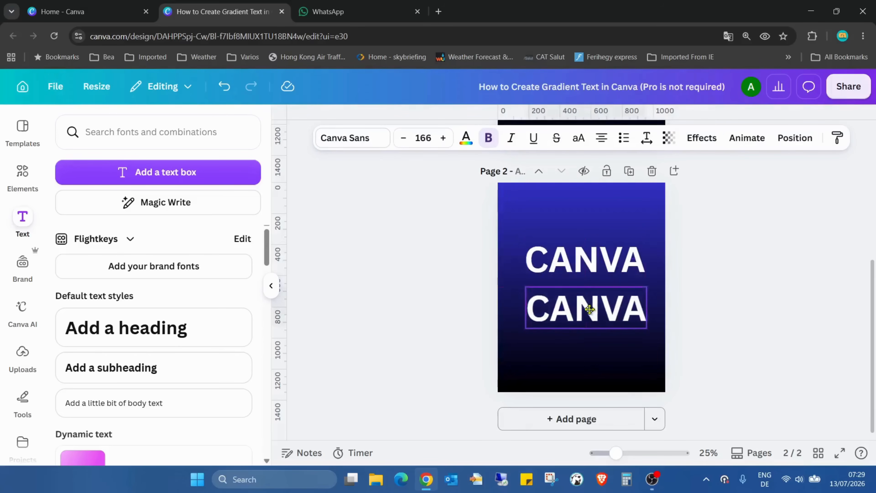
Step: Replace the lower CANVA copy with TEACHER, shrink it to font size 143 and place it directly beneath CANVA
{"action": "type", "text": "TEACHER"}
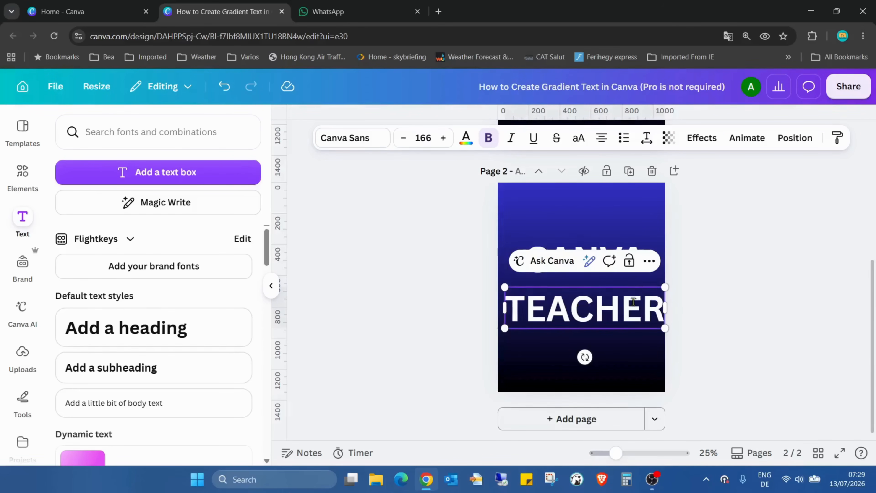
{"action": "left_click_drag", "start_coordinate": [665, 287], "coordinate": [642, 293]}
{"action": "left_click_drag", "start_coordinate": [610, 319], "coordinate": [620, 305]}
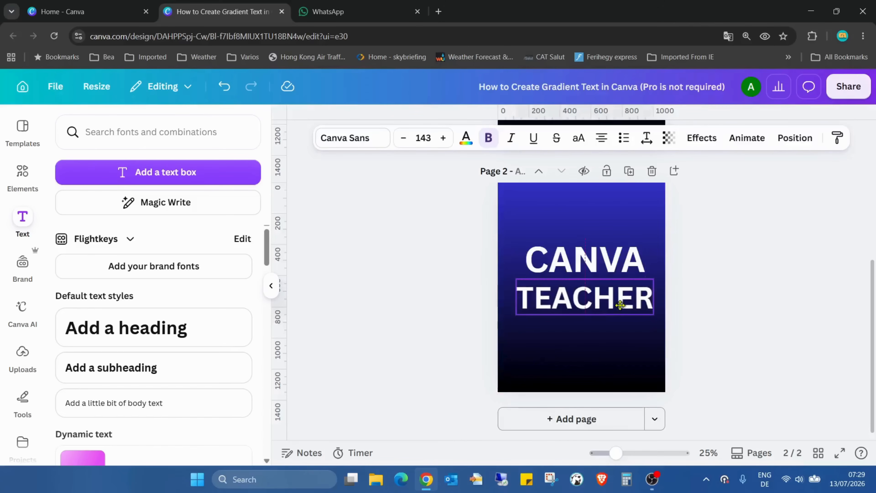
{"action": "left_click", "coordinate": [826, 274]}
Step: Change the font of the CANVA text to Archivo Black
{"action": "left_click", "coordinate": [629, 265]}
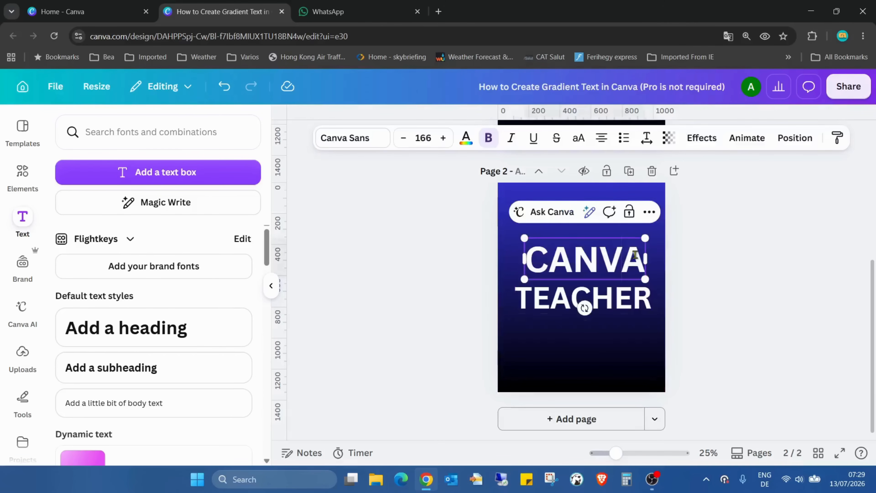
{"action": "left_click_drag", "start_coordinate": [643, 257], "coordinate": [522, 259]}
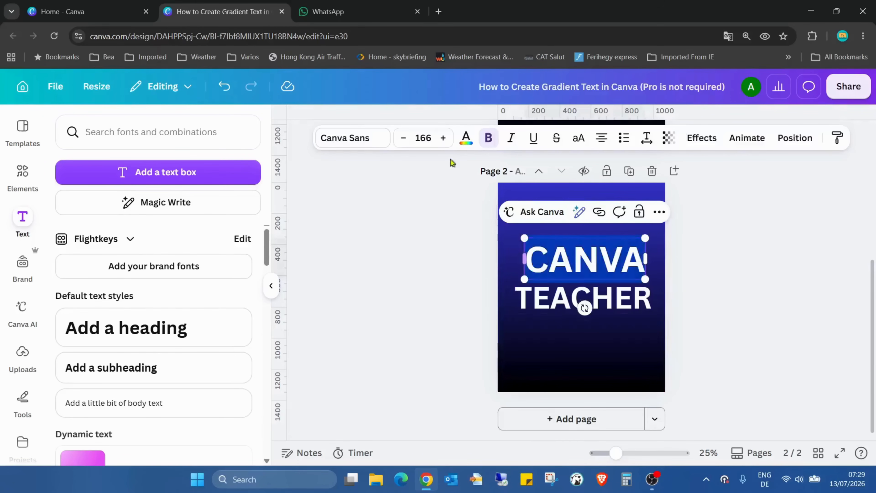
{"action": "left_click", "coordinate": [340, 138]}
{"action": "scroll", "coordinate": [190, 278], "scroll_direction": "up", "scroll_amount": 3}
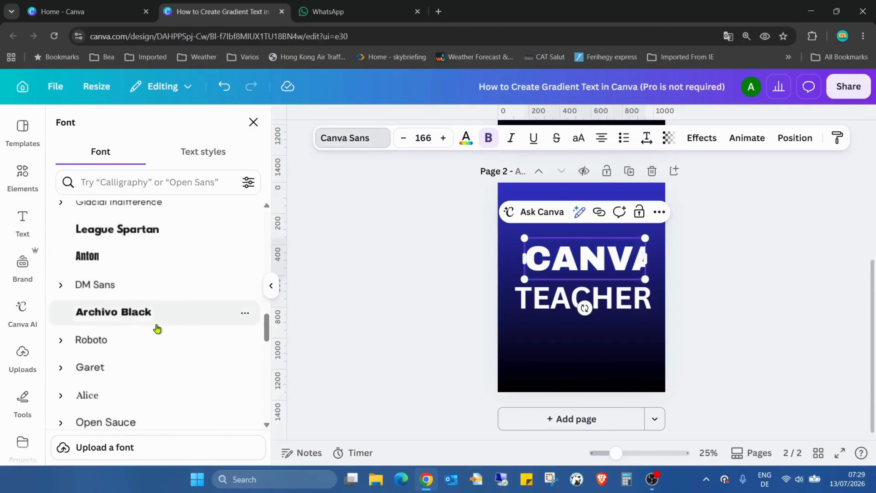
{"action": "left_click", "coordinate": [151, 314]}
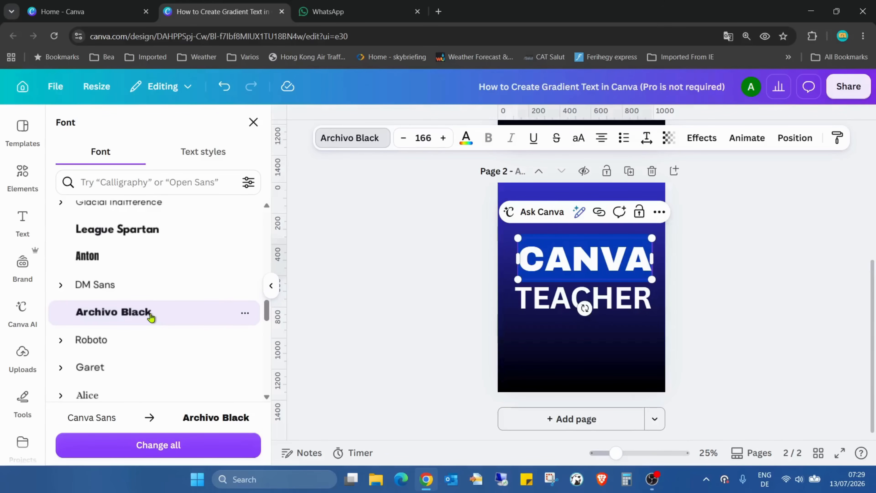
Step: Change the font of the TEACHER text to Gagalin
{"action": "left_click", "coordinate": [624, 307]}
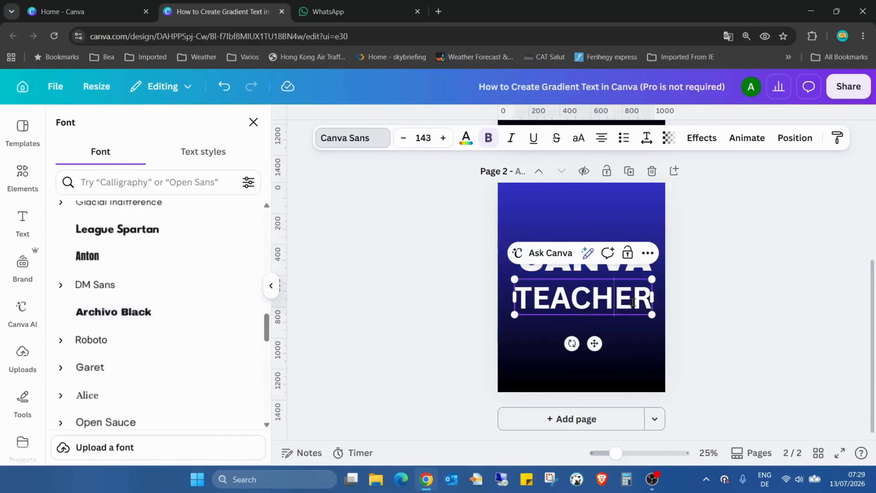
{"action": "double_click", "coordinate": [650, 297]}
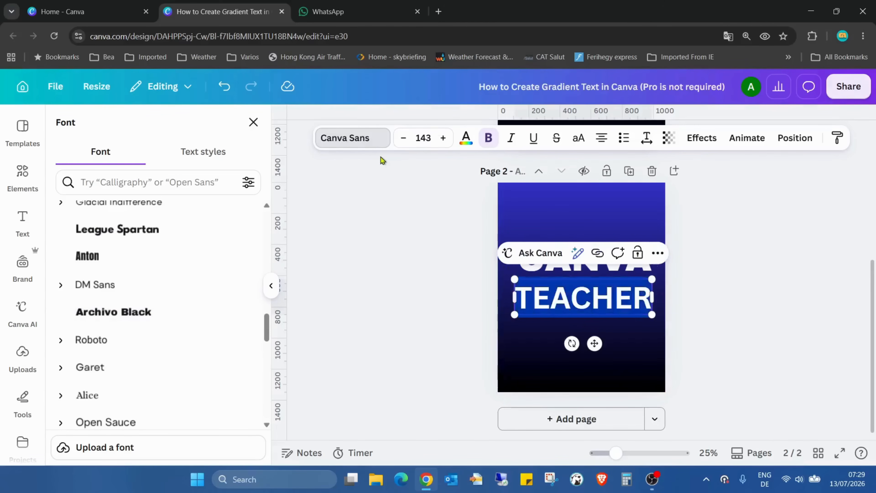
{"action": "scroll", "coordinate": [207, 259], "scroll_direction": "down", "scroll_amount": 10}
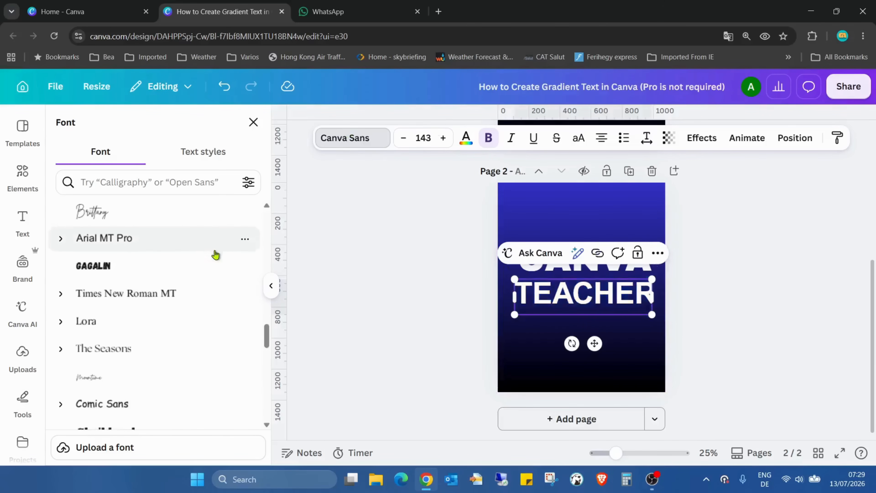
{"action": "left_click", "coordinate": [143, 235]}
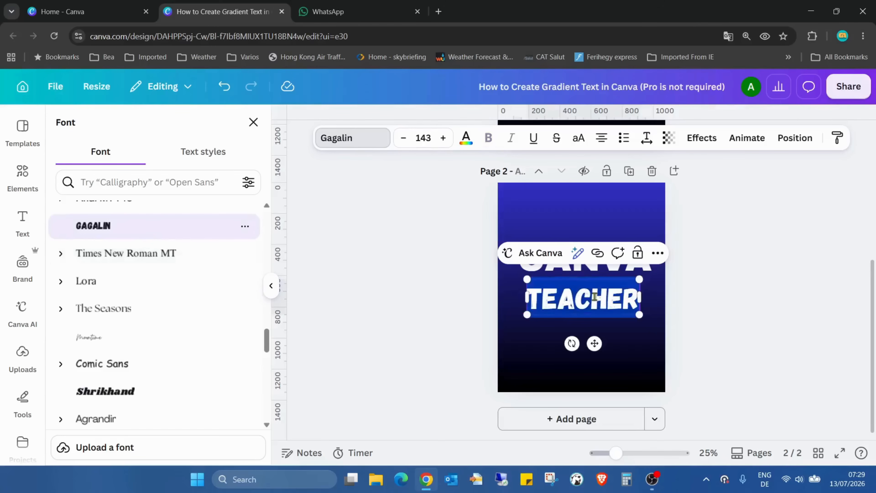
{"action": "left_click", "coordinate": [633, 351]}
Step: Enlarge TEACHER to font size 205 close beneath CANVA and centre it horizontally on the page
{"action": "left_click", "coordinate": [619, 313]}
{"action": "left_click_drag", "start_coordinate": [638, 314], "coordinate": [625, 289]}
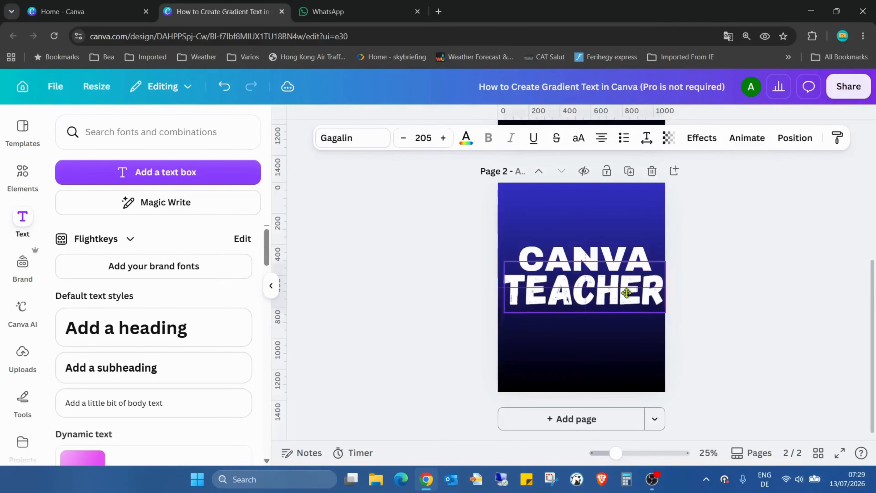
{"action": "left_click", "coordinate": [787, 139]}
{"action": "left_click", "coordinate": [194, 315]}
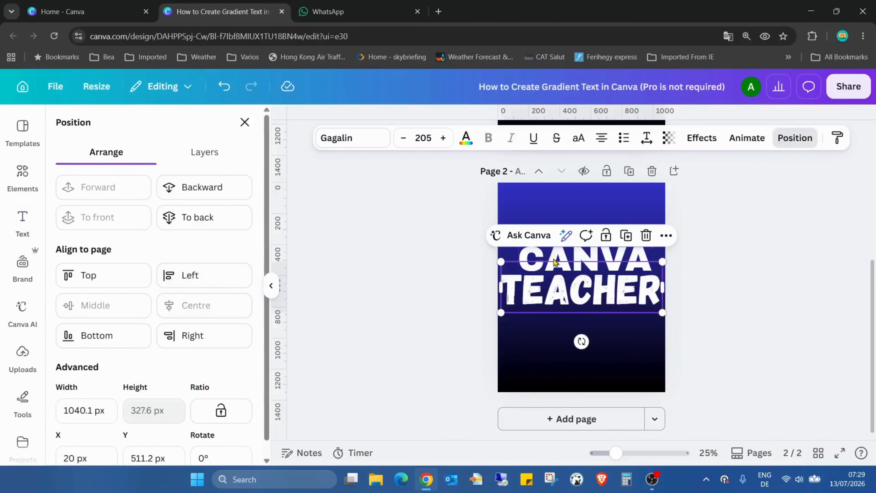
Step: Centre the CANVA text horizontally on the page
{"action": "left_click", "coordinate": [575, 259]}
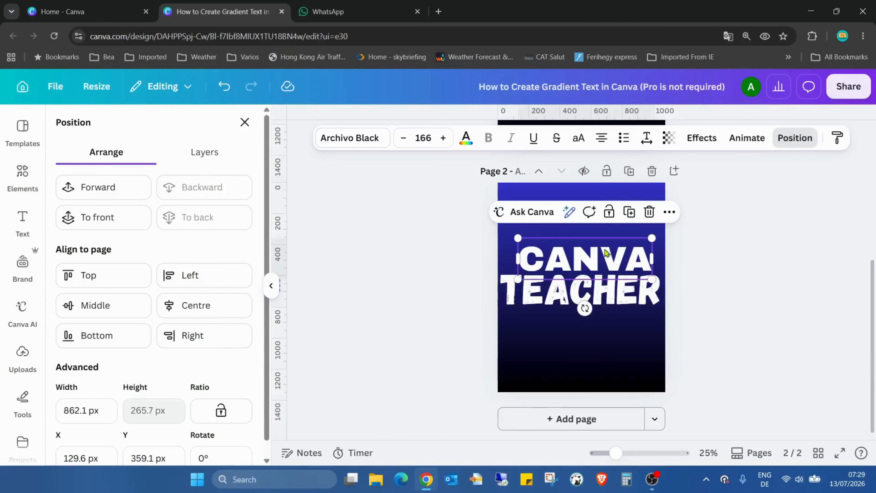
{"action": "left_click", "coordinate": [213, 299]}
{"action": "left_click", "coordinate": [778, 277]}
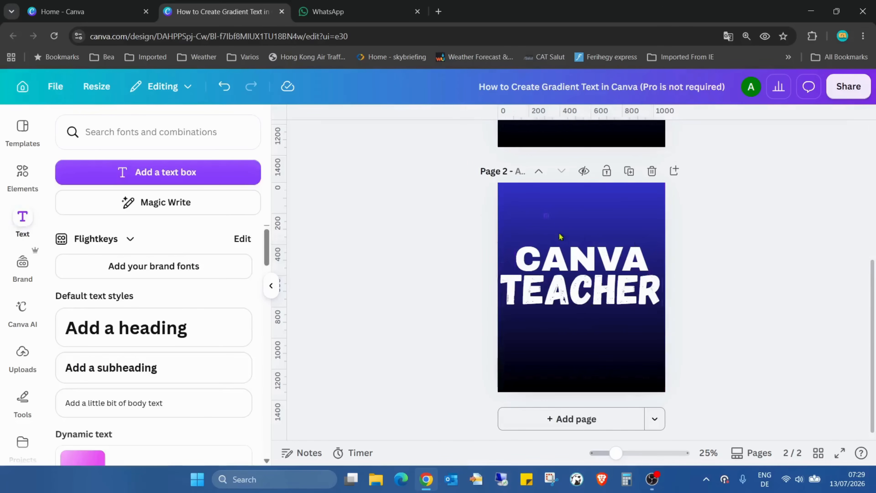
Step: Move CANVA and TEACHER together slightly down to the vertical middle of the page
{"action": "left_click_drag", "start_coordinate": [549, 221], "coordinate": [612, 357]}
{"action": "left_click_drag", "start_coordinate": [598, 265], "coordinate": [597, 277]}
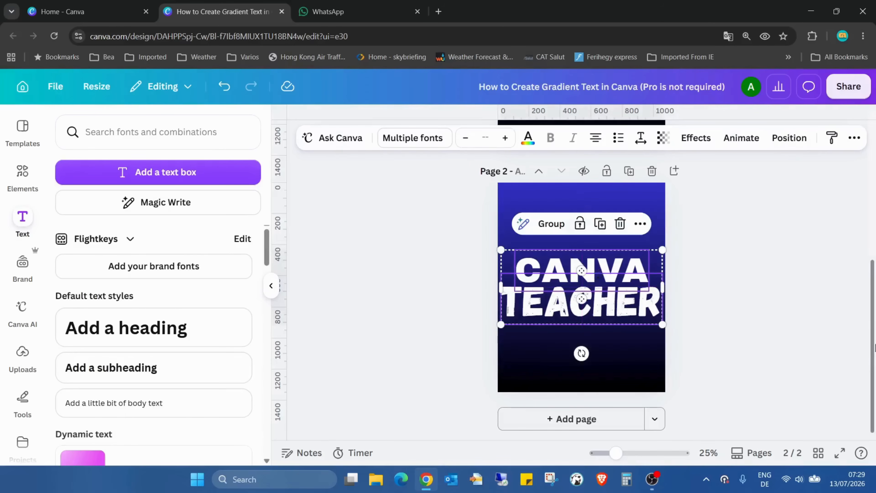
{"action": "left_click", "coordinate": [829, 325]}
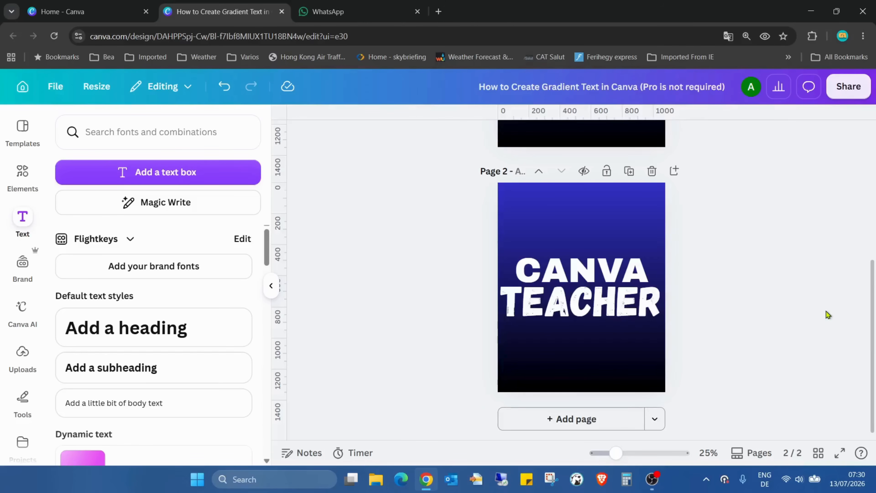
Step: Select the whole word CANVA and open the full set of default gradient colours for its text colour
{"action": "left_click", "coordinate": [572, 295]}
{"action": "left_click", "coordinate": [800, 242]}
{"action": "left_click", "coordinate": [636, 264]}
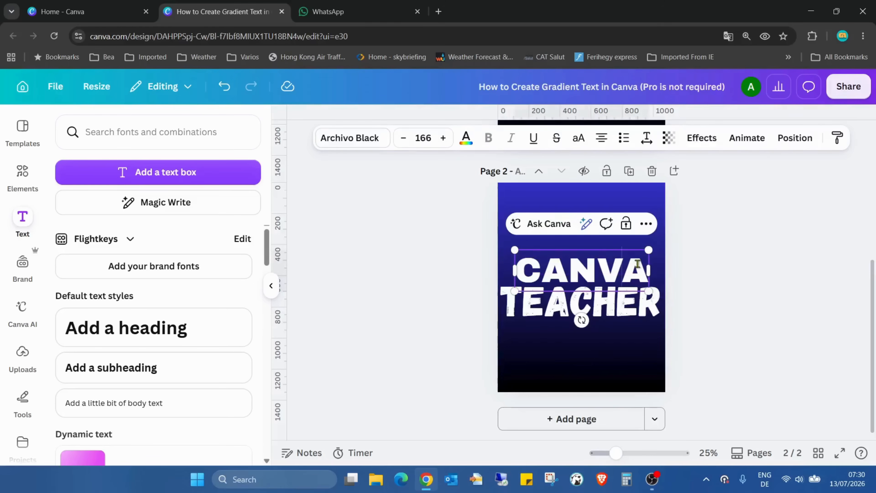
{"action": "left_click_drag", "start_coordinate": [641, 265], "coordinate": [520, 259]}
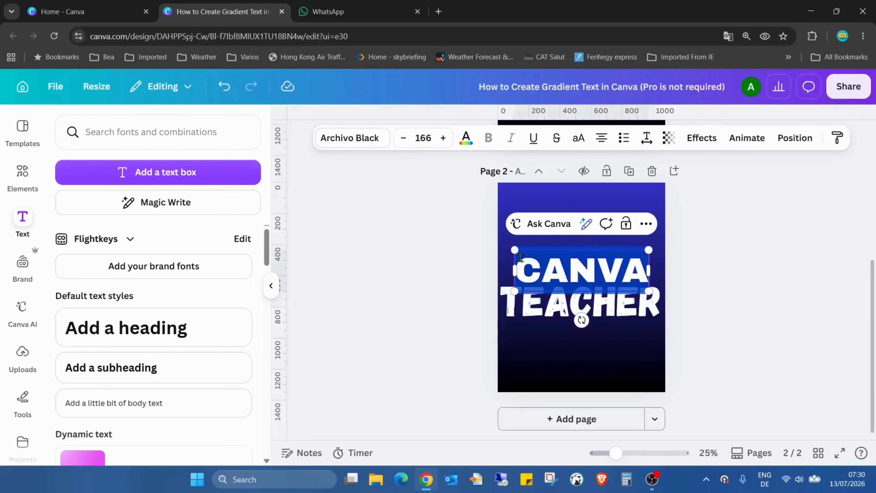
{"action": "left_click", "coordinate": [467, 138]}
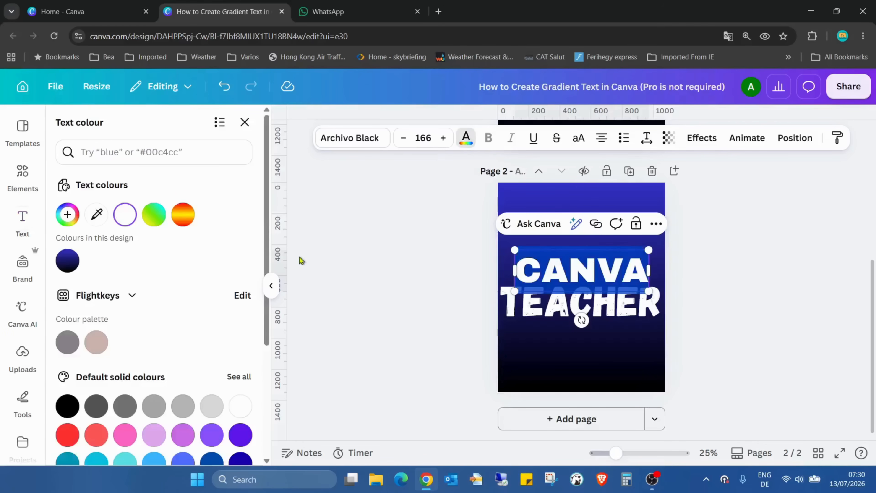
{"action": "scroll", "coordinate": [231, 240], "scroll_direction": "down", "scroll_amount": 5}
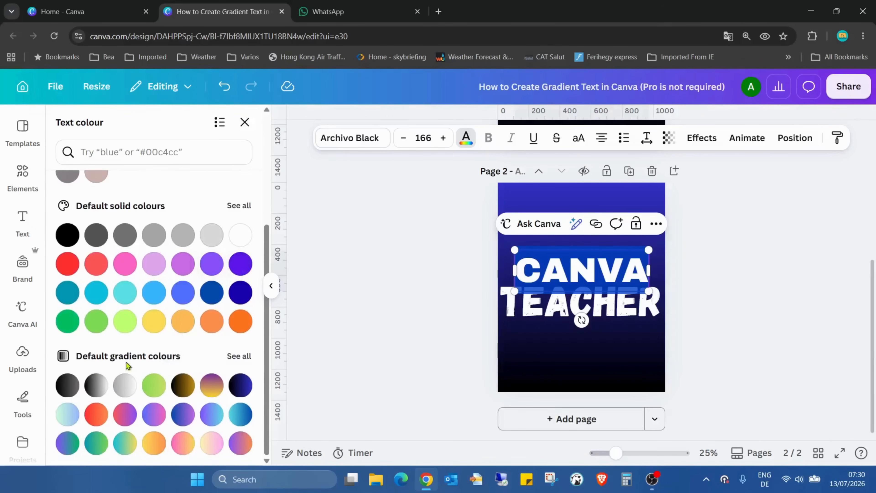
{"action": "left_click", "coordinate": [247, 359]}
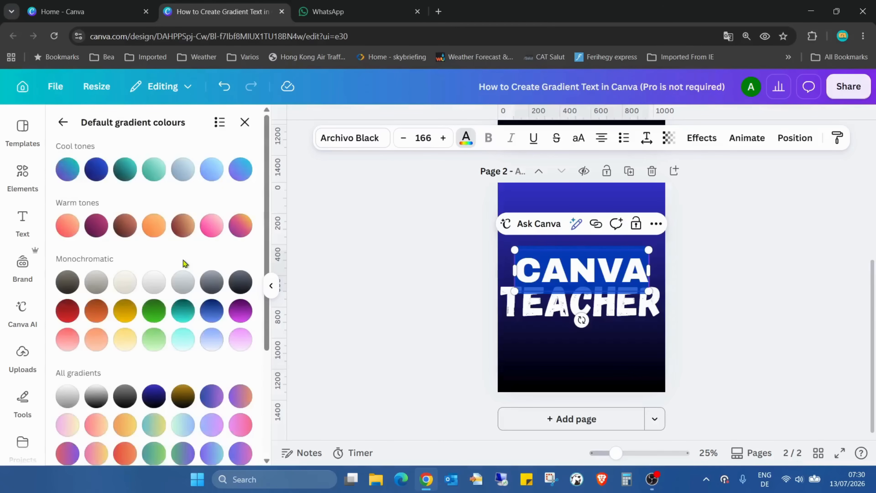
{"action": "scroll", "coordinate": [207, 242], "scroll_direction": "down", "scroll_amount": 5}
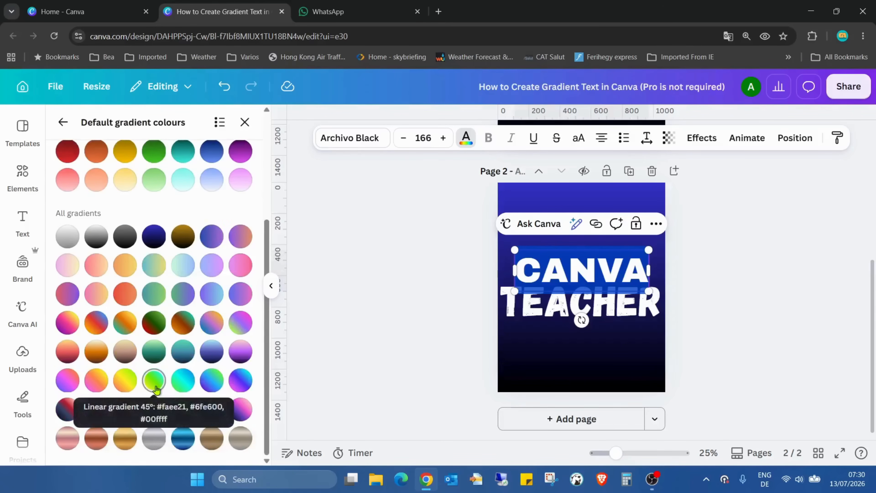
Step: Try several preset gradients on the CANVA text, including orange-green, metallic beige, metallic silver and yellow ones
{"action": "left_click", "coordinate": [154, 380]}
{"action": "left_click", "coordinate": [130, 380]}
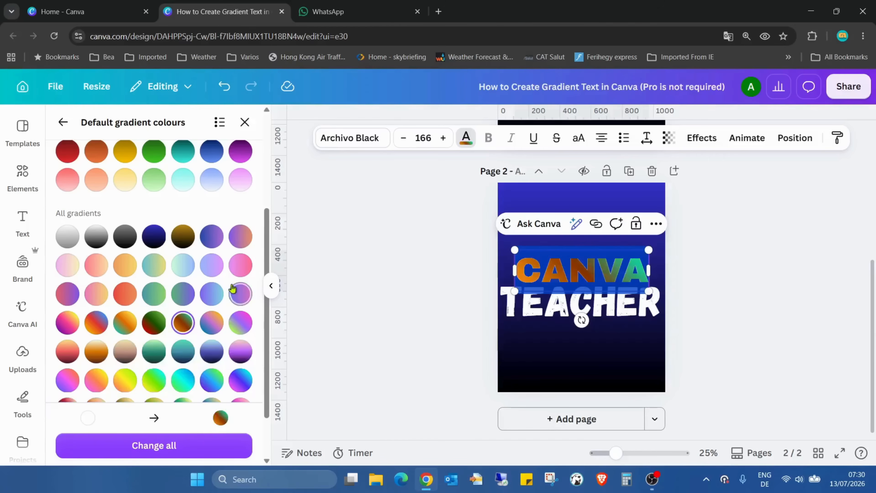
{"action": "left_click", "coordinate": [211, 264]}
{"action": "scroll", "coordinate": [217, 321], "scroll_direction": "down", "scroll_amount": 1}
{"action": "scroll", "coordinate": [217, 321], "scroll_direction": "down", "scroll_amount": 1}
{"action": "left_click", "coordinate": [241, 375]}
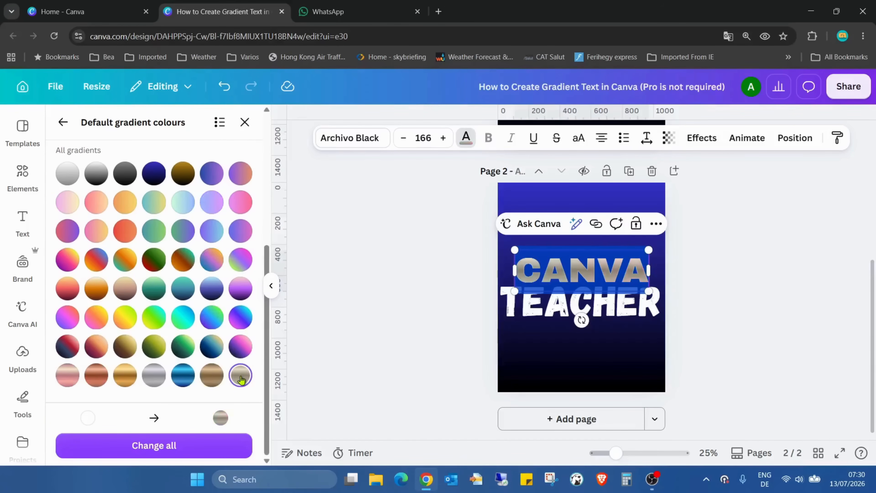
{"action": "left_click", "coordinate": [150, 378]}
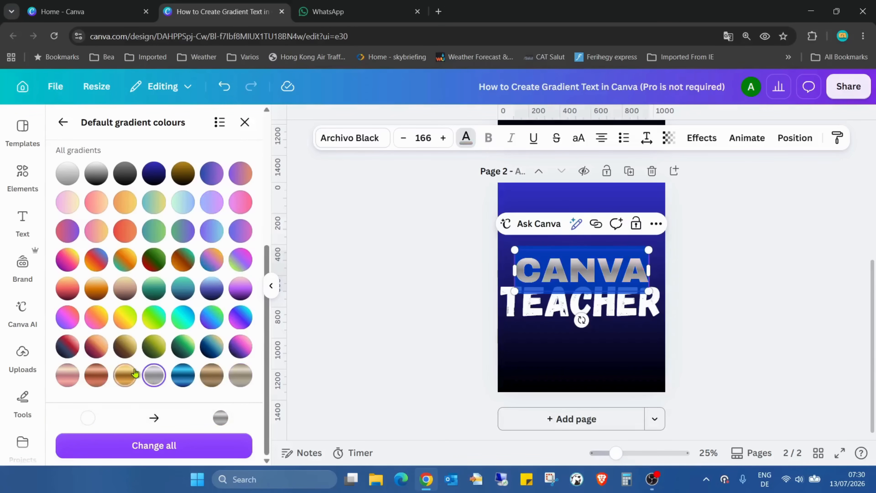
{"action": "left_click", "coordinate": [122, 323]}
Step: Apply the 45° linear gradient #faee21, #6fe600, #00ffff to the CANVA text and deselect it
{"action": "left_click", "coordinate": [153, 318]}
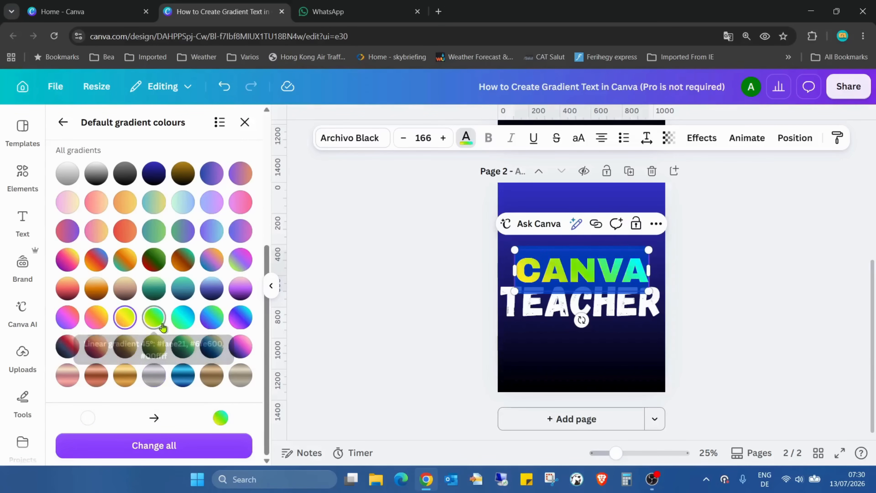
{"action": "left_click", "coordinate": [590, 354]}
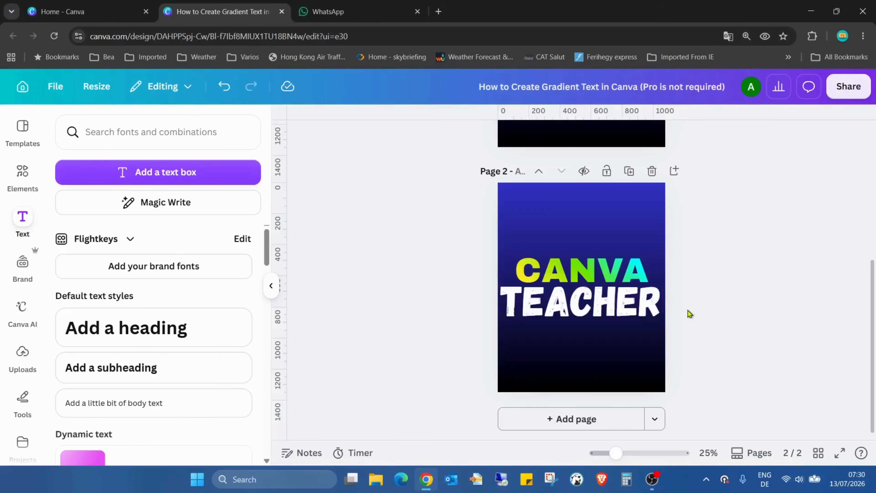
Step: Select the whole word TEACHER and give it a new custom gradient text colour
{"action": "left_click", "coordinate": [607, 317]}
{"action": "left_click_drag", "start_coordinate": [653, 303], "coordinate": [464, 297]}
{"action": "left_click_drag", "start_coordinate": [520, 316], "coordinate": [483, 272]}
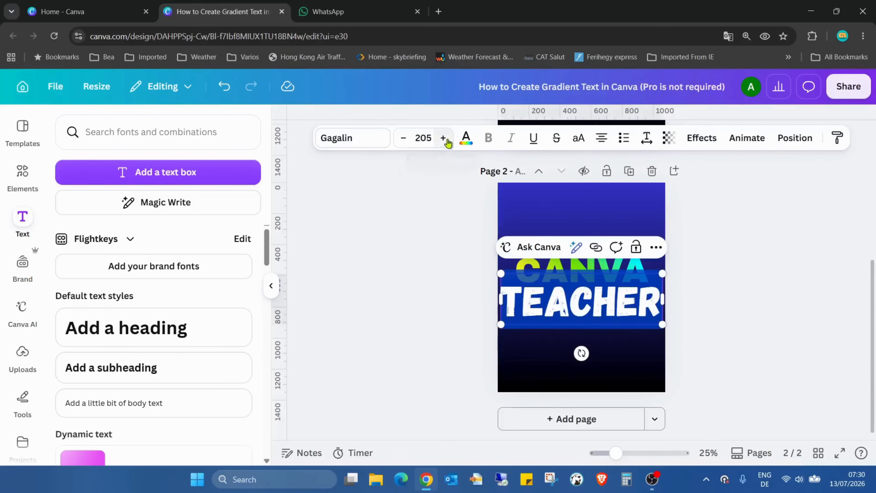
{"action": "left_click", "coordinate": [465, 138]}
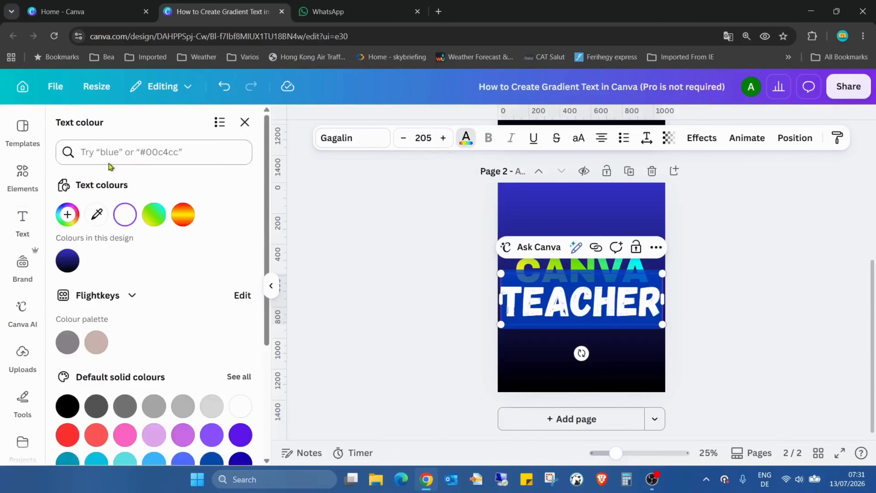
{"action": "left_click", "coordinate": [67, 215]}
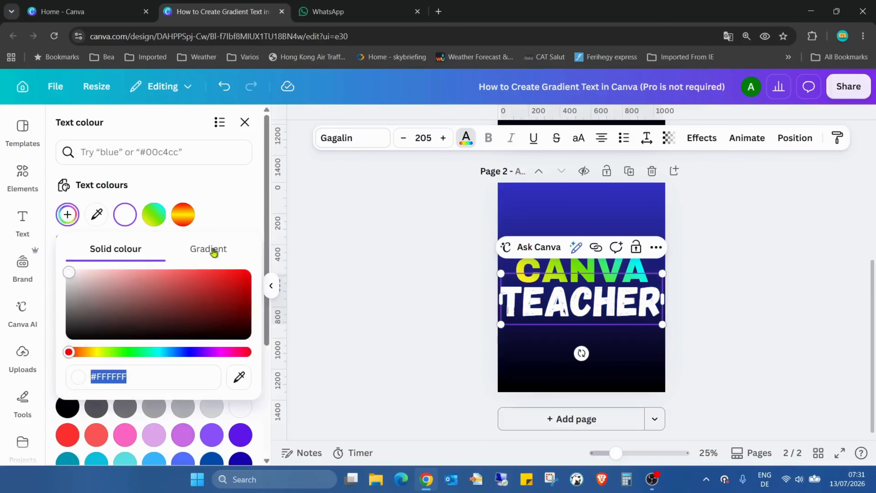
{"action": "left_click", "coordinate": [202, 252]}
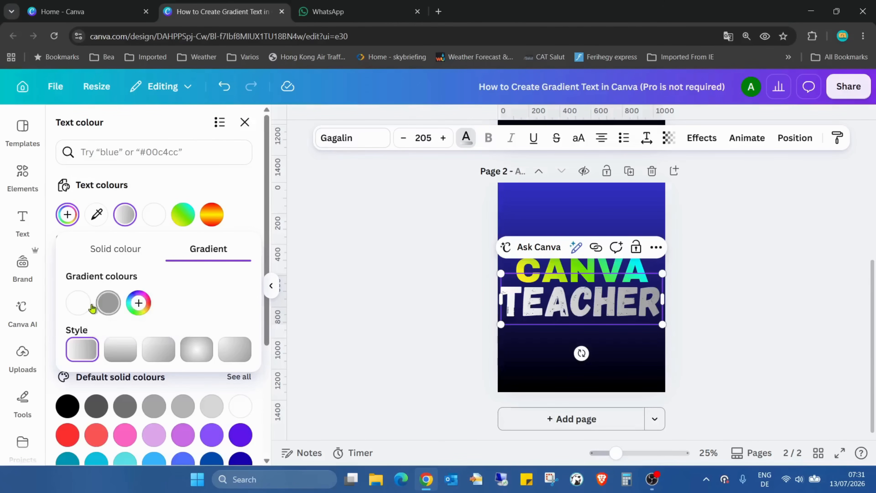
Step: Set the first colour of TEACHER's gradient to red #FF0000
{"action": "left_click", "coordinate": [78, 304]}
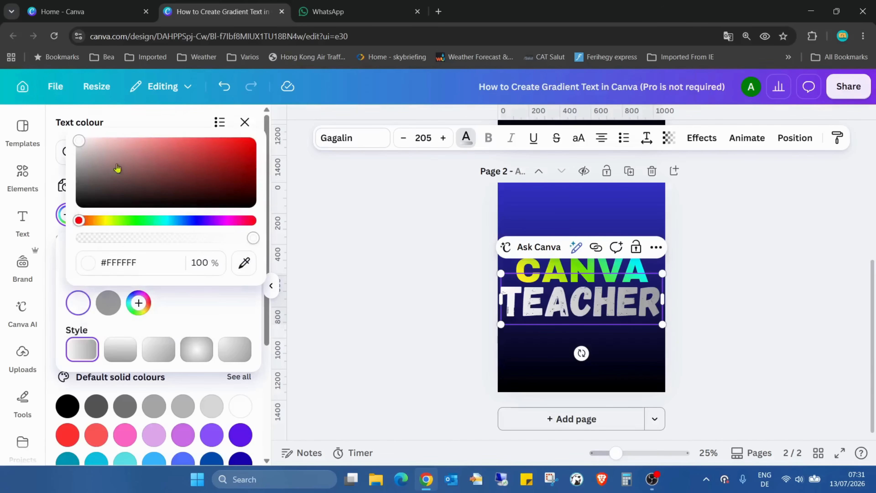
{"action": "left_click", "coordinate": [134, 149]}
{"action": "left_click_drag", "start_coordinate": [134, 149], "coordinate": [268, 132]}
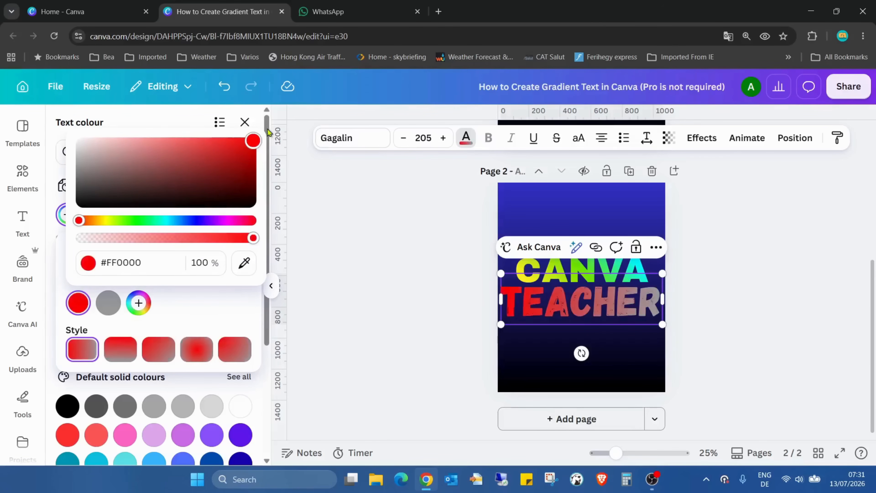
Step: Set the second colour of TEACHER's gradient to yellow #FFFC00
{"action": "left_click", "coordinate": [108, 303]}
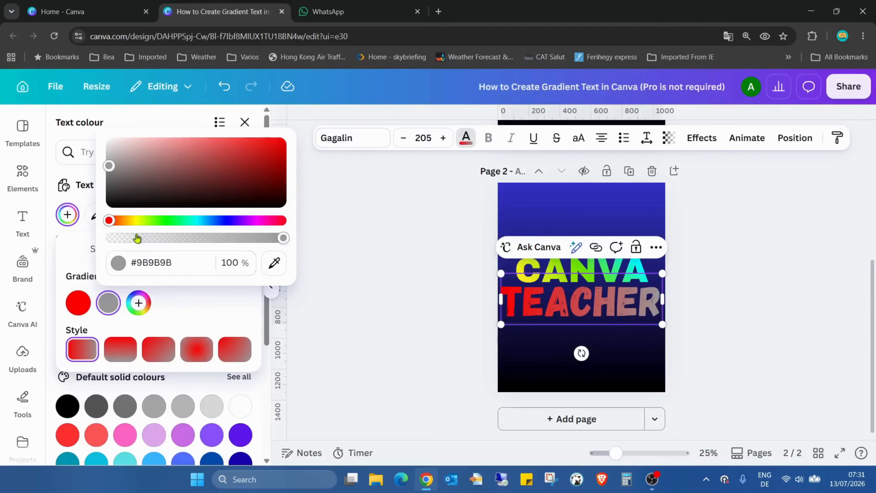
{"action": "left_click_drag", "start_coordinate": [126, 220], "coordinate": [137, 222]}
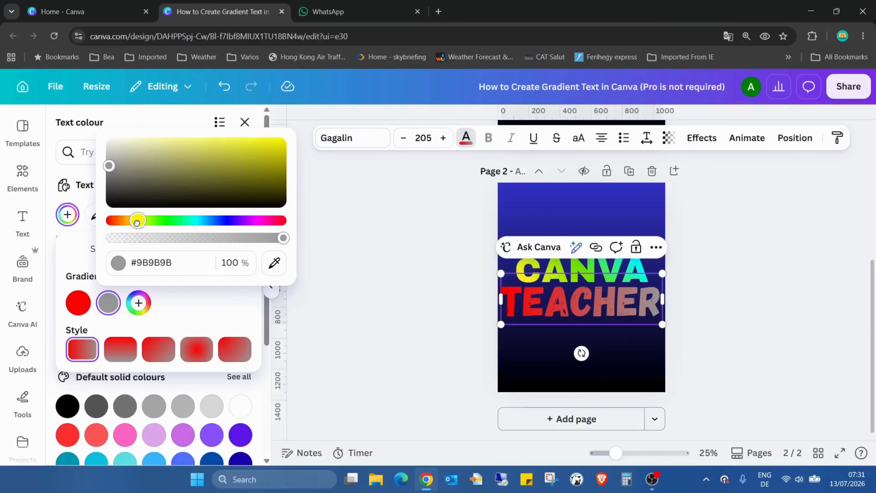
{"action": "left_click_drag", "start_coordinate": [128, 167], "coordinate": [283, 140]}
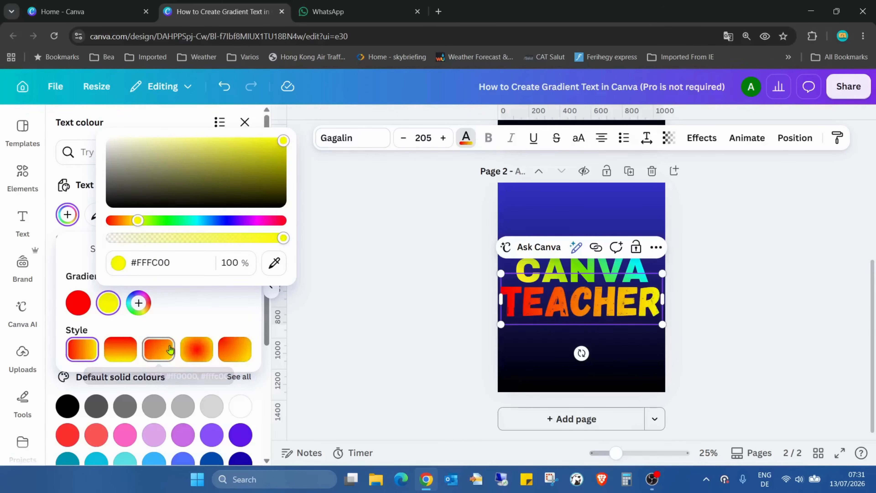
Step: Add a third colour to TEACHER's gradient and set it to red #FF0000
{"action": "left_click", "coordinate": [138, 303]}
{"action": "left_click", "coordinate": [138, 302]}
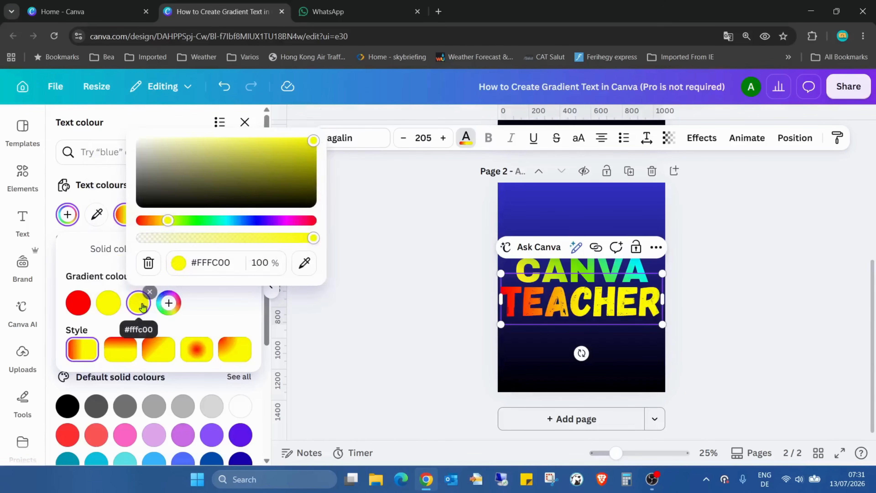
{"action": "left_click_drag", "start_coordinate": [165, 220], "coordinate": [139, 220]}
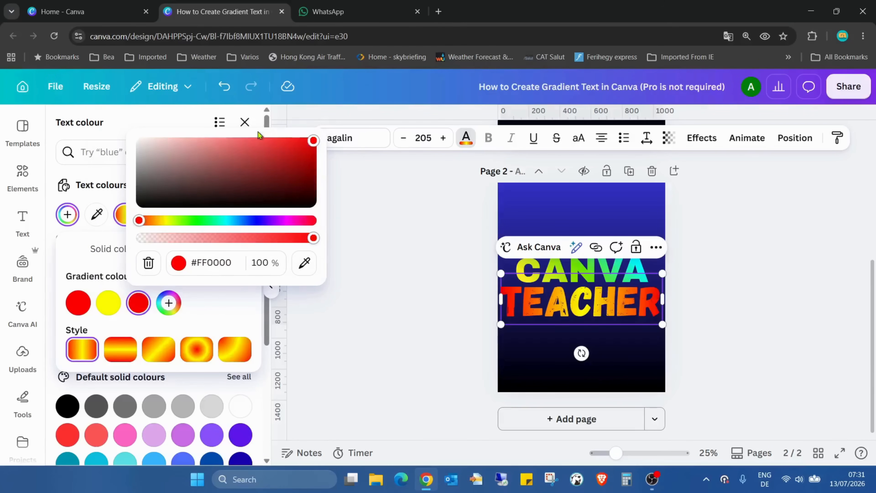
{"action": "left_click", "coordinate": [236, 327]}
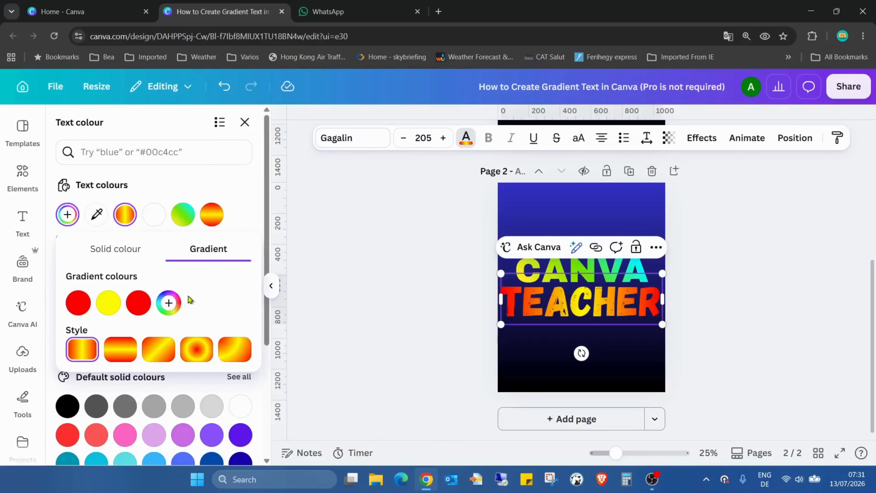
Step: Add a fourth and a fifth gradient colour to TEACHER, both red #FF0000
{"action": "left_click", "coordinate": [169, 303]}
{"action": "left_click", "coordinate": [198, 303]}
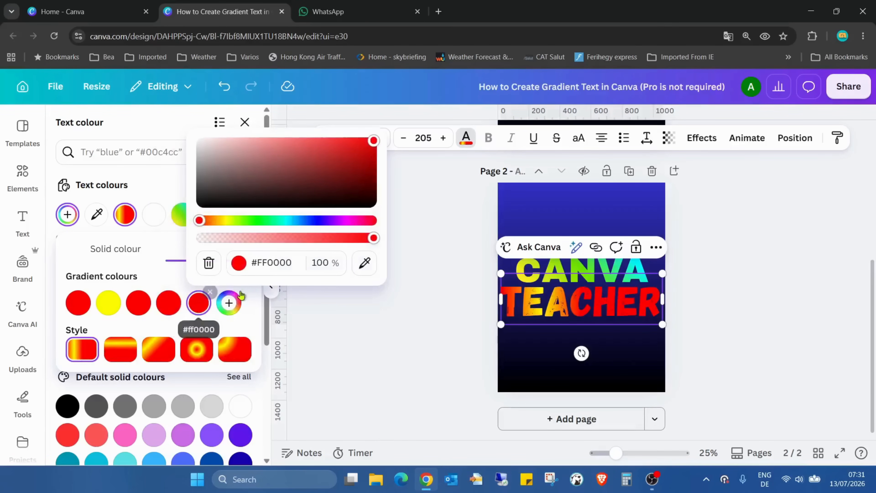
{"action": "left_click", "coordinate": [242, 325]}
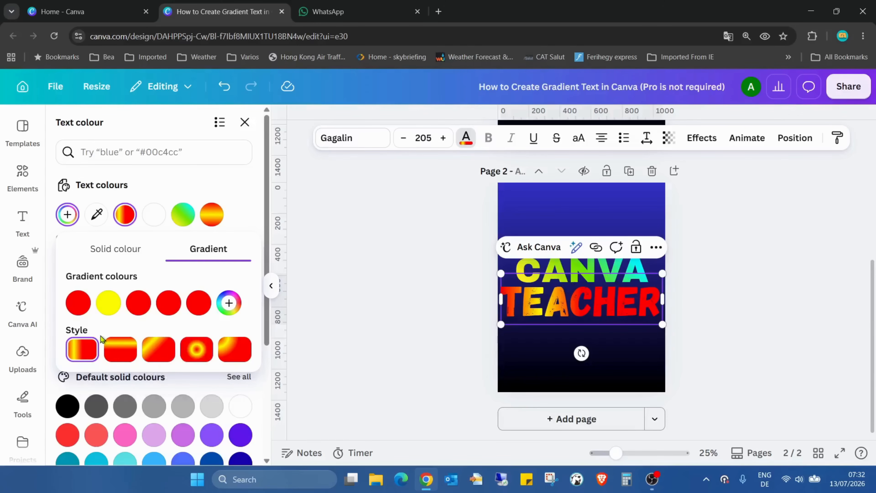
Step: Try the diagonal, radial and corner gradient styles on TEACHER and settle on the vertical top-to-bottom linear style
{"action": "left_click", "coordinate": [128, 352]}
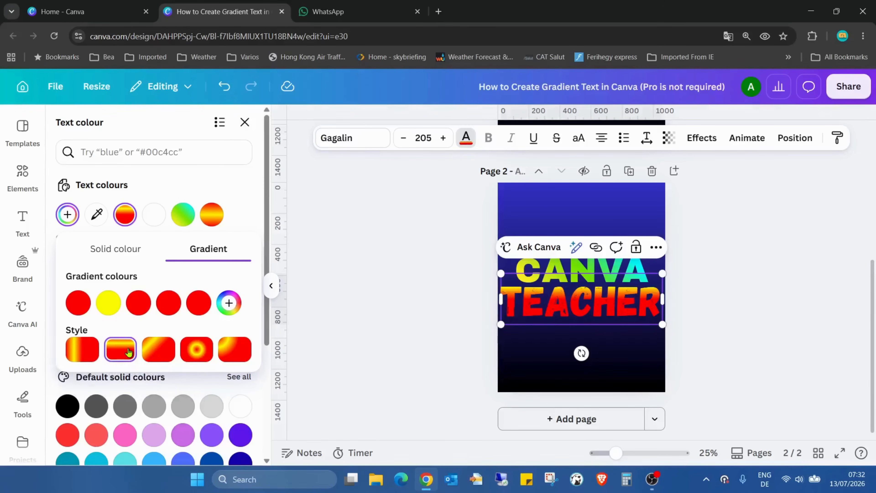
{"action": "left_click", "coordinate": [154, 354]}
{"action": "left_click", "coordinate": [196, 351]}
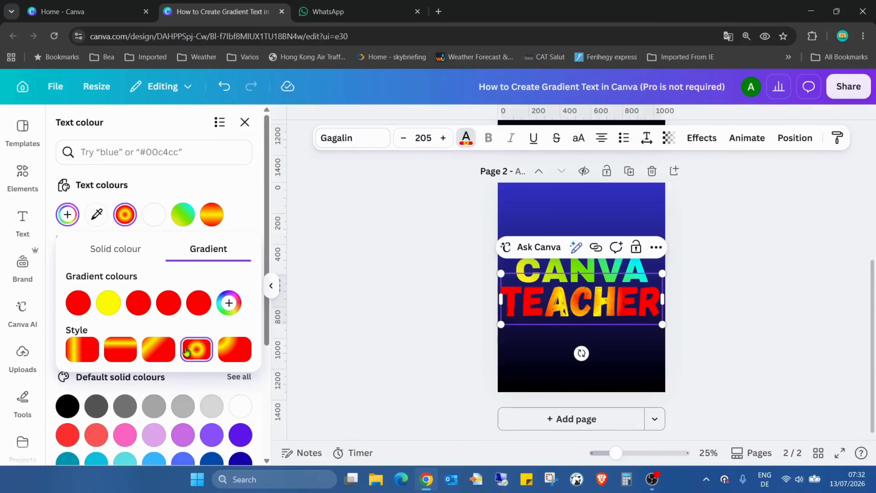
{"action": "left_click", "coordinate": [221, 352]}
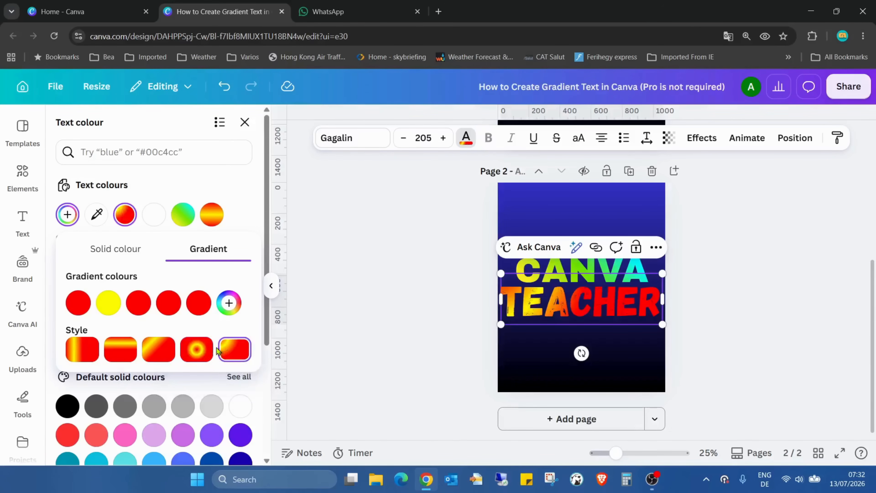
{"action": "left_click", "coordinate": [158, 350]}
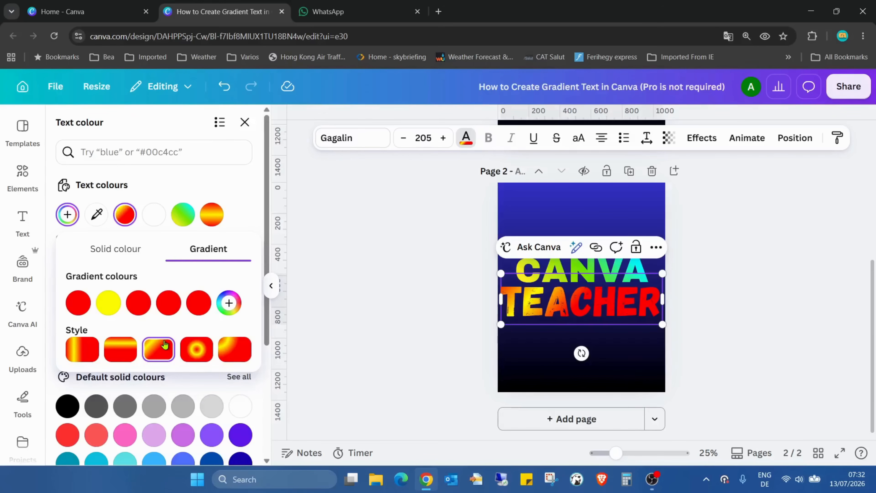
{"action": "left_click", "coordinate": [133, 346]}
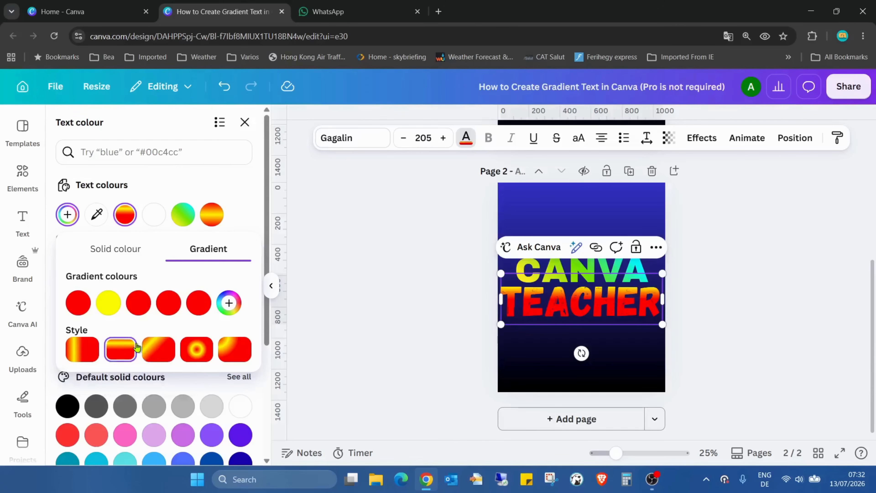
Step: Reorder TEACHER's gradient colours so yellow is fourth of the five, and show the design full screen
{"action": "left_click_drag", "start_coordinate": [88, 305], "coordinate": [158, 299]}
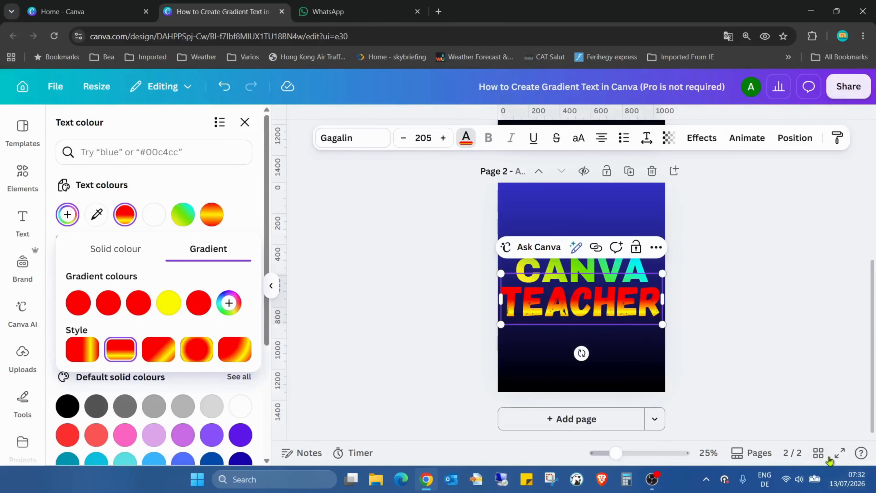
{"action": "left_click", "coordinate": [840, 453]}
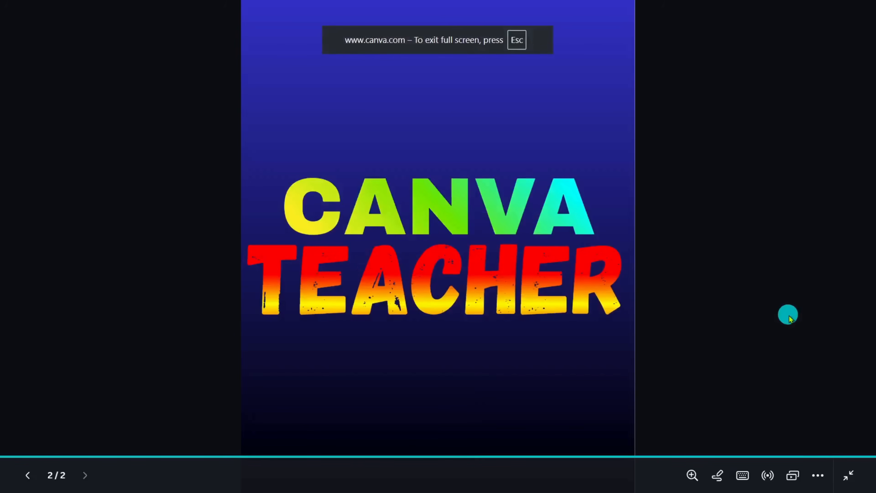